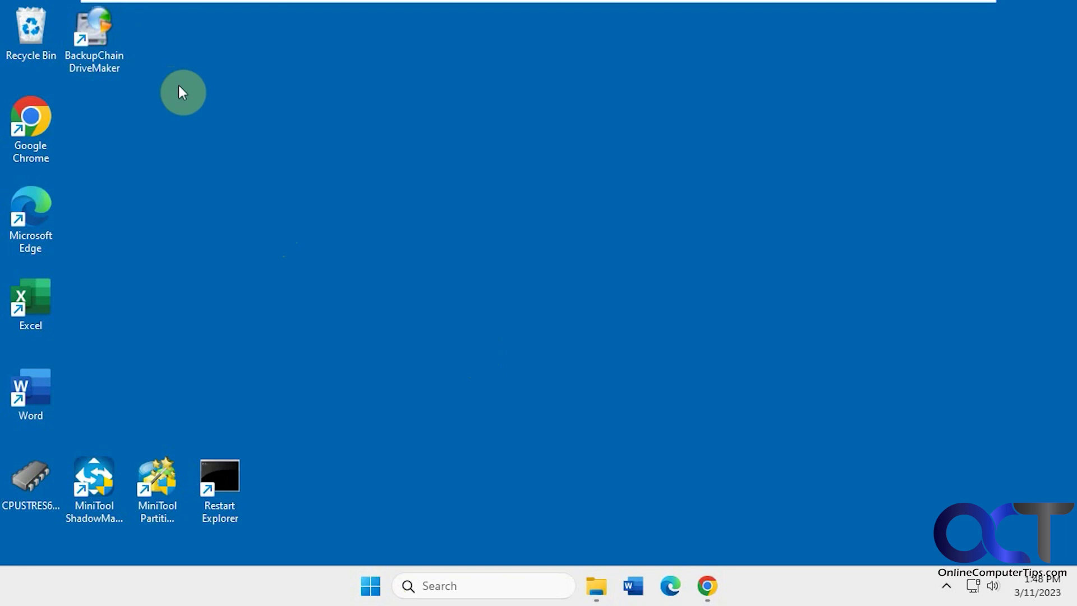
- Launch BackupChain DriveMaker from its desktop shortcut
{"action": "left_click", "coordinate": [95, 40]}
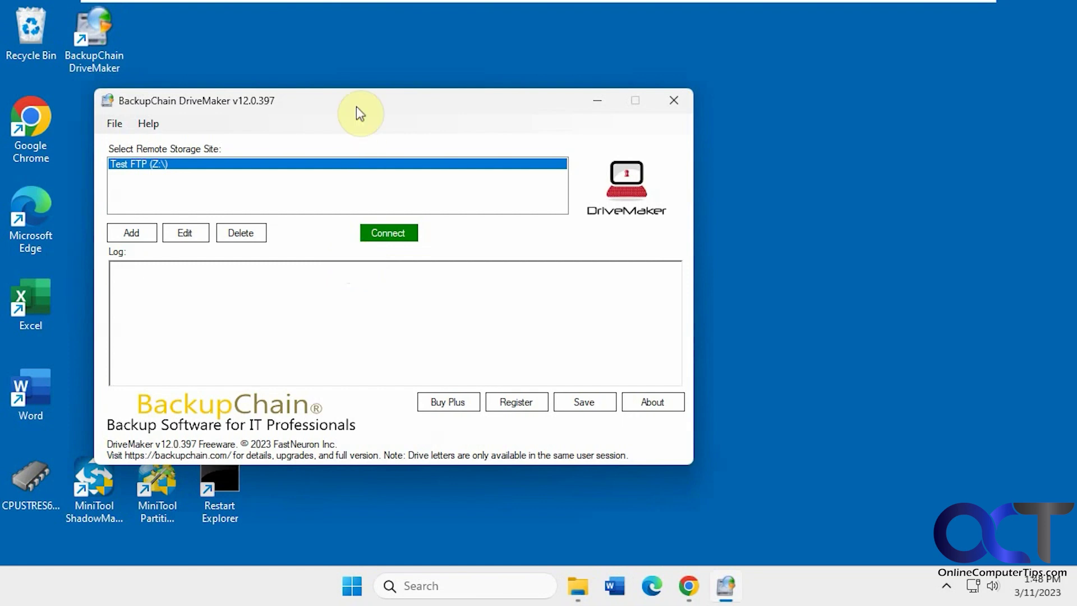
- Review Test FTP's server type, drive letter, max file size and address ftp.dlptest.com, then view its advanced settings
{"action": "left_click_drag", "start_coordinate": [356, 106], "coordinate": [548, 67]}
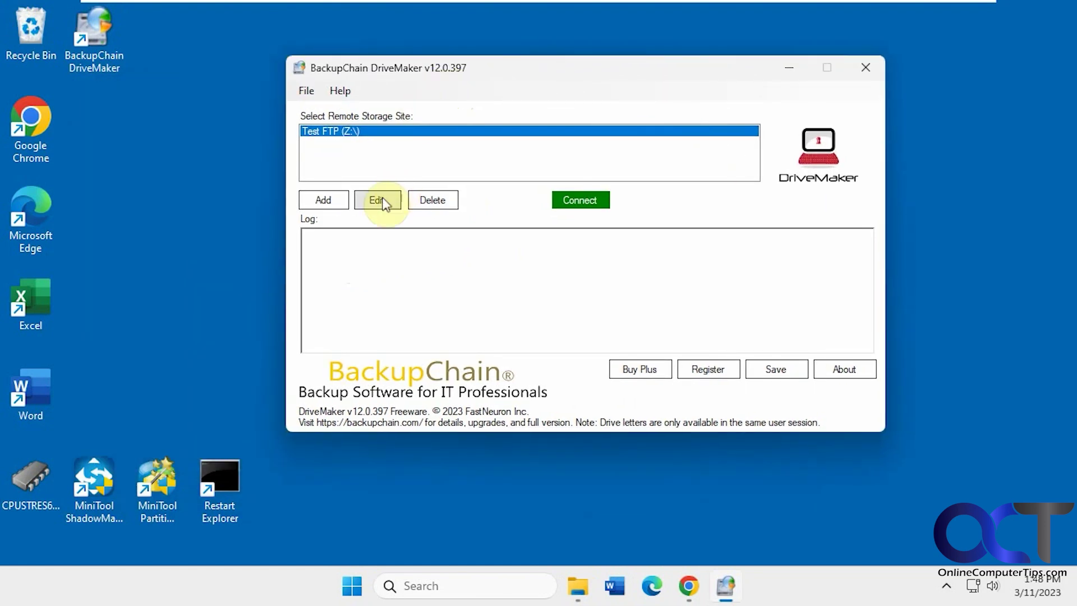
{"action": "left_click", "coordinate": [378, 201]}
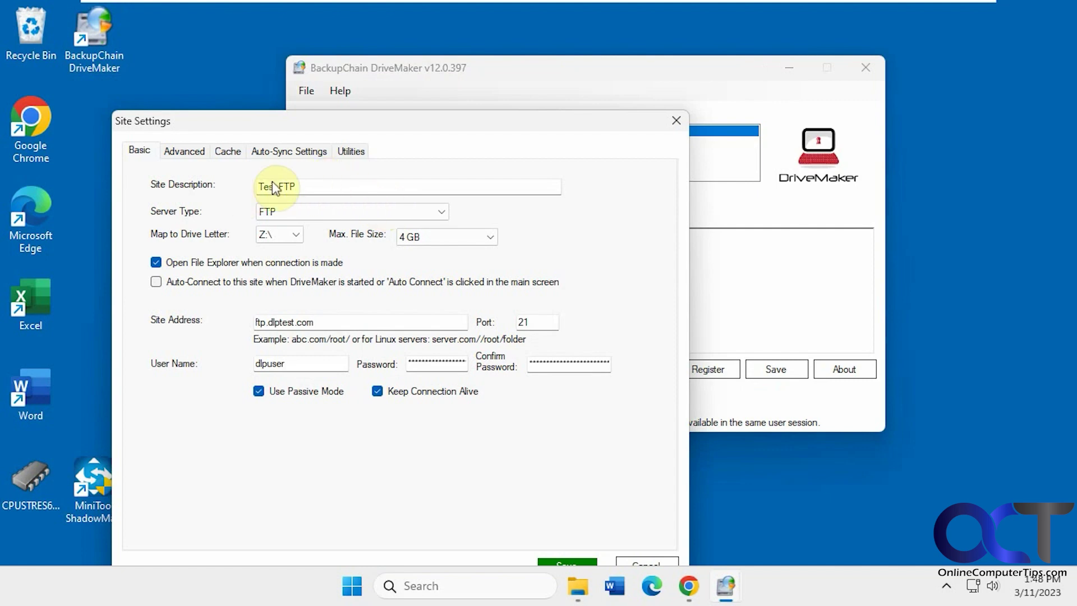
{"action": "left_click", "coordinate": [312, 212]}
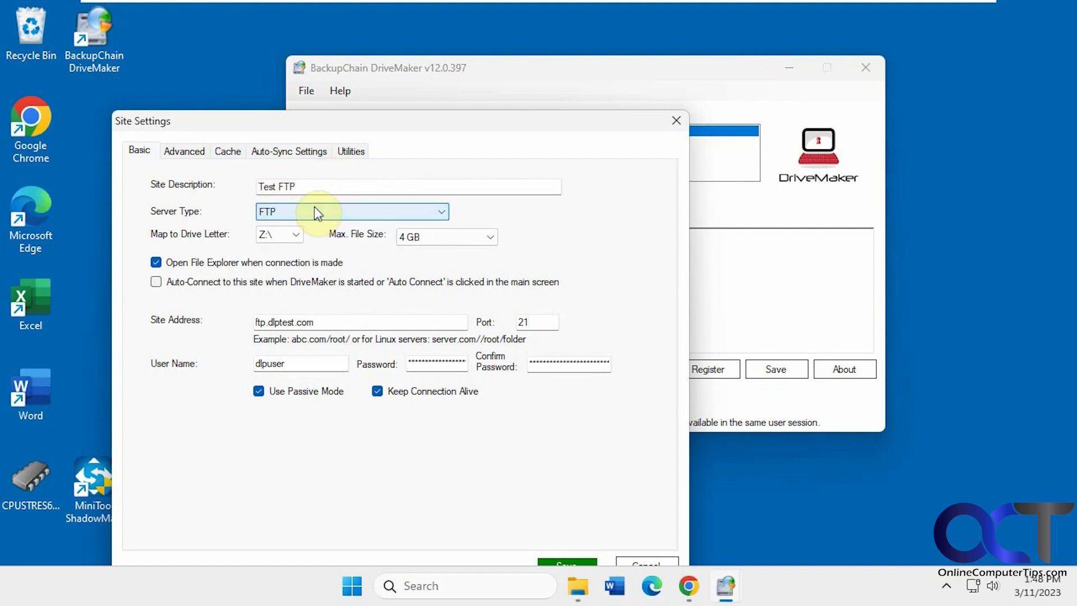
{"action": "left_click", "coordinate": [279, 238]}
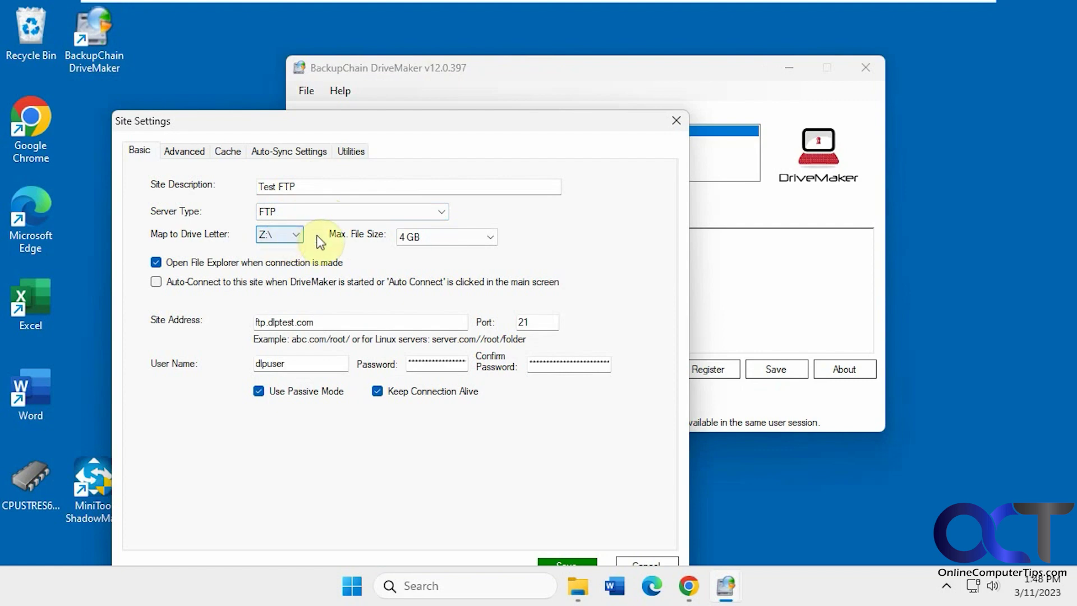
{"action": "left_click", "coordinate": [443, 238]}
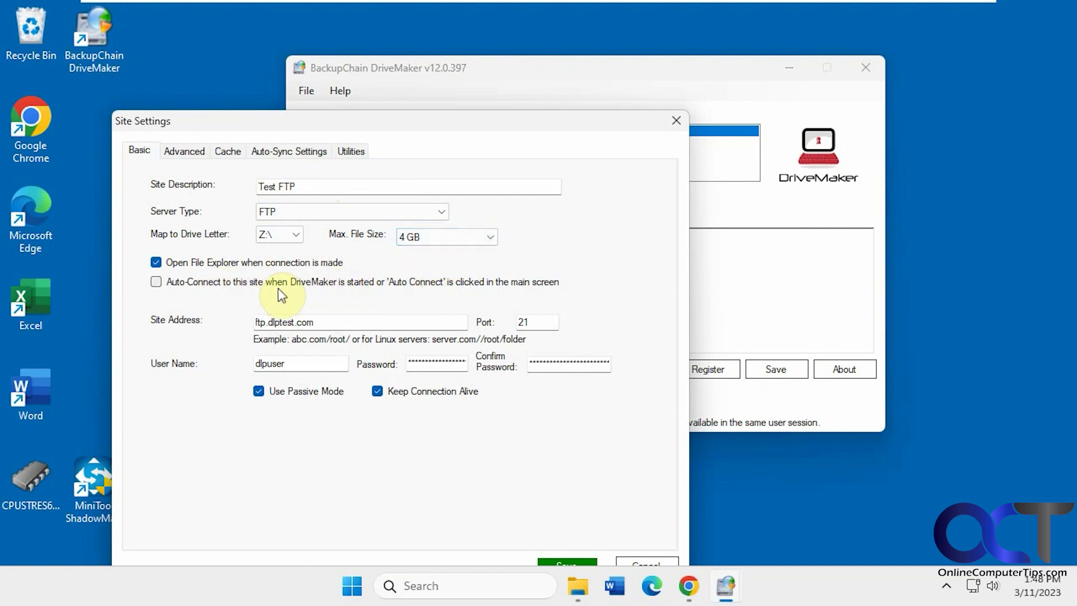
{"action": "double_click", "coordinate": [324, 321]}
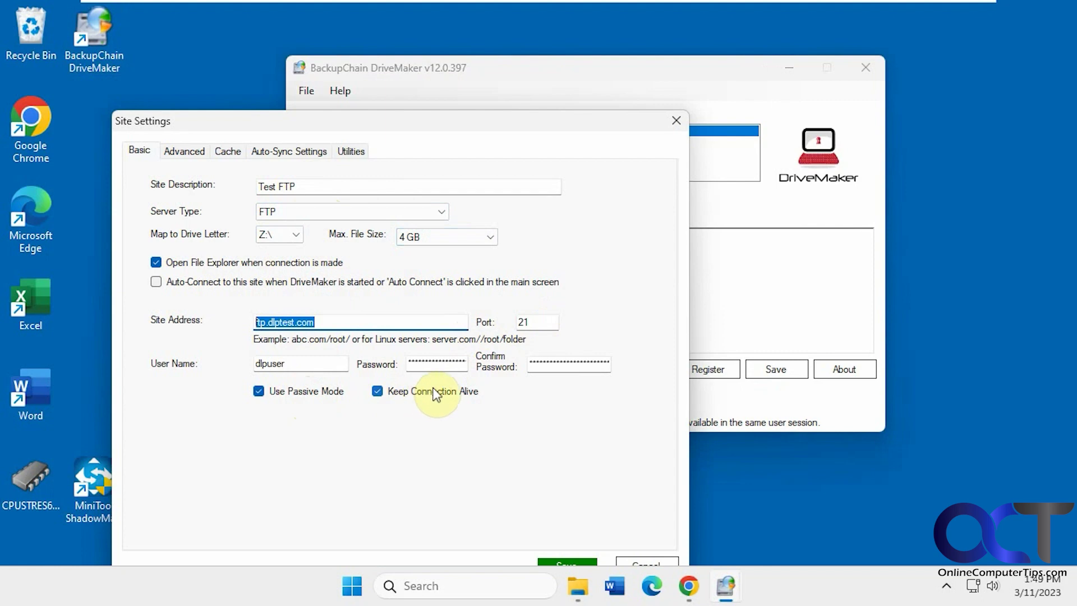
{"action": "left_click", "coordinate": [184, 151]}
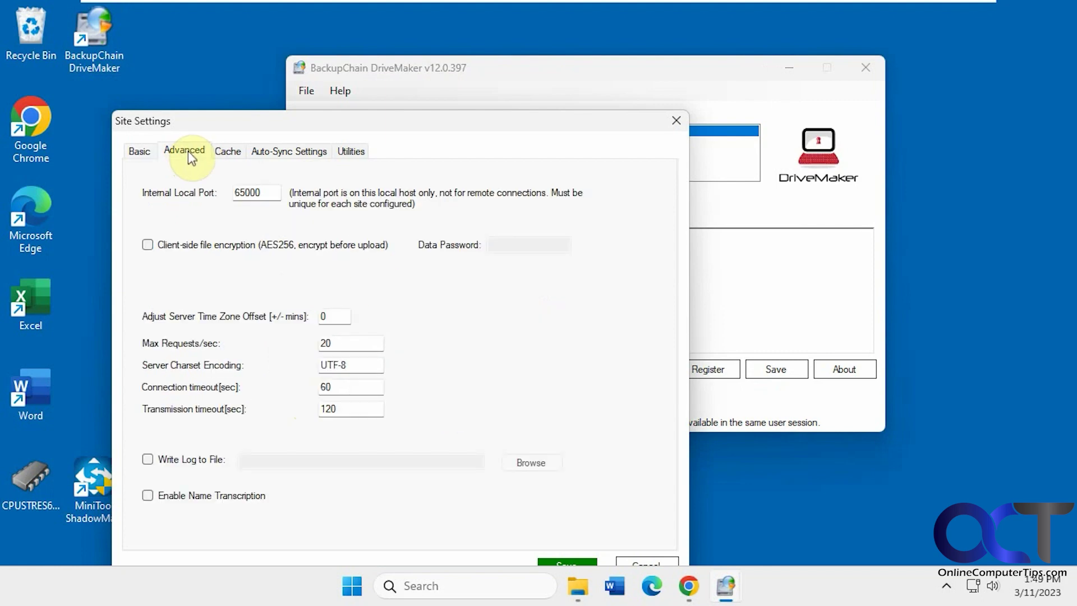
- Review the Cache, Auto-Sync and Utilities options, cancel, and connect Test FTP as drive Z:
{"action": "left_click_drag", "start_coordinate": [437, 121], "coordinate": [504, 84]}
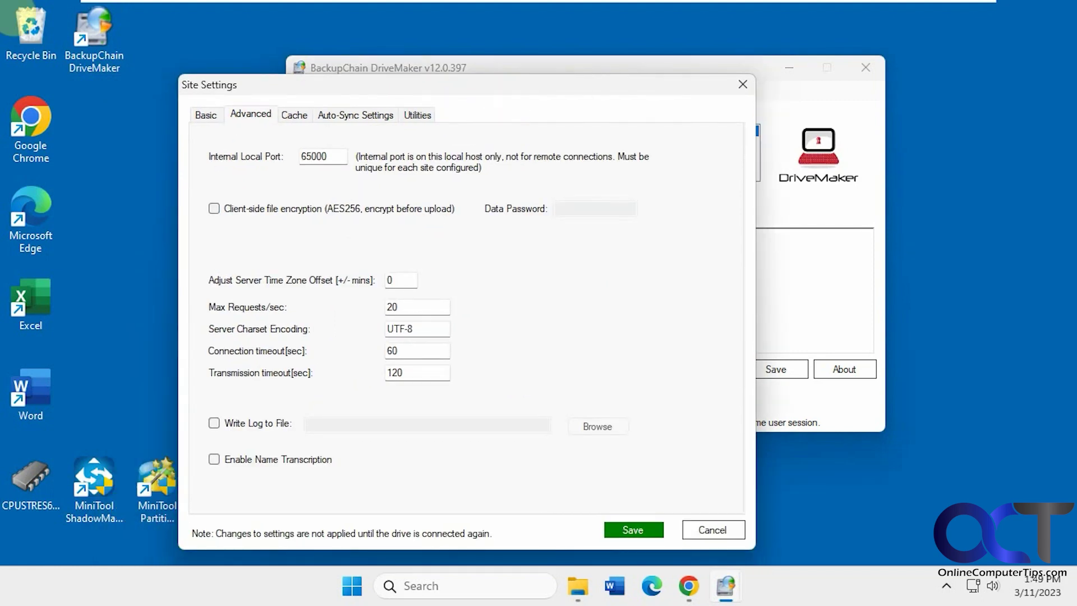
{"action": "left_click", "coordinate": [294, 115]}
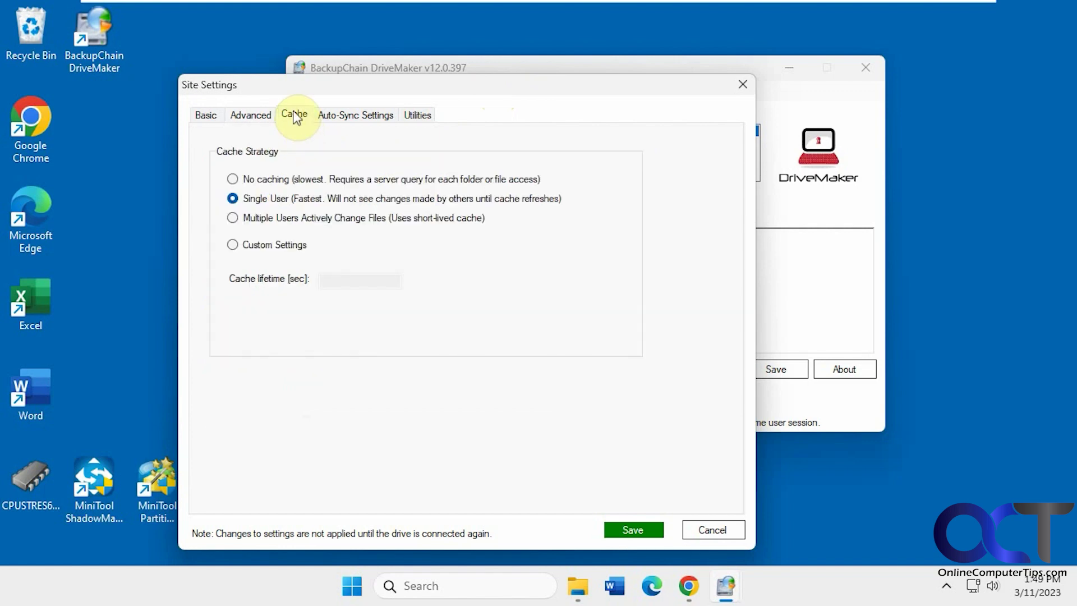
{"action": "left_click", "coordinate": [341, 115]}
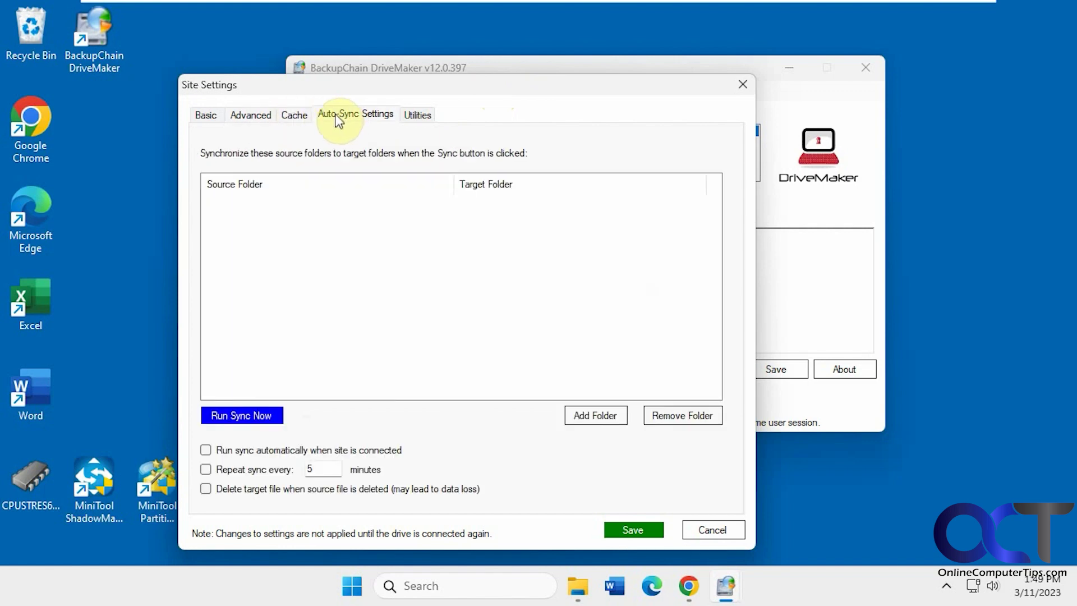
{"action": "left_click", "coordinate": [417, 115]}
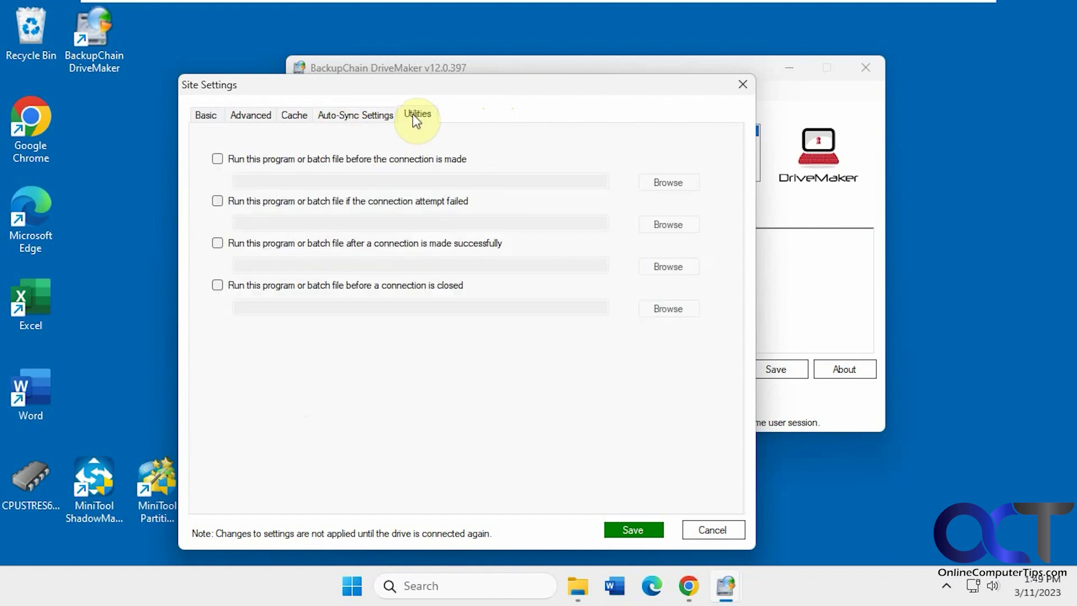
{"action": "left_click", "coordinate": [713, 530]}
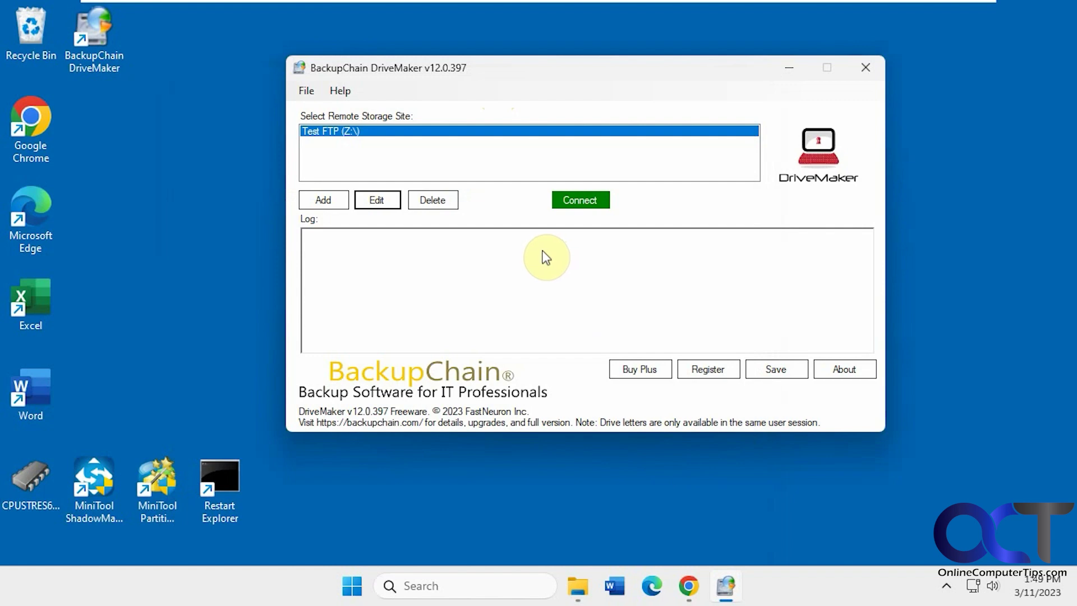
{"action": "left_click", "coordinate": [580, 200]}
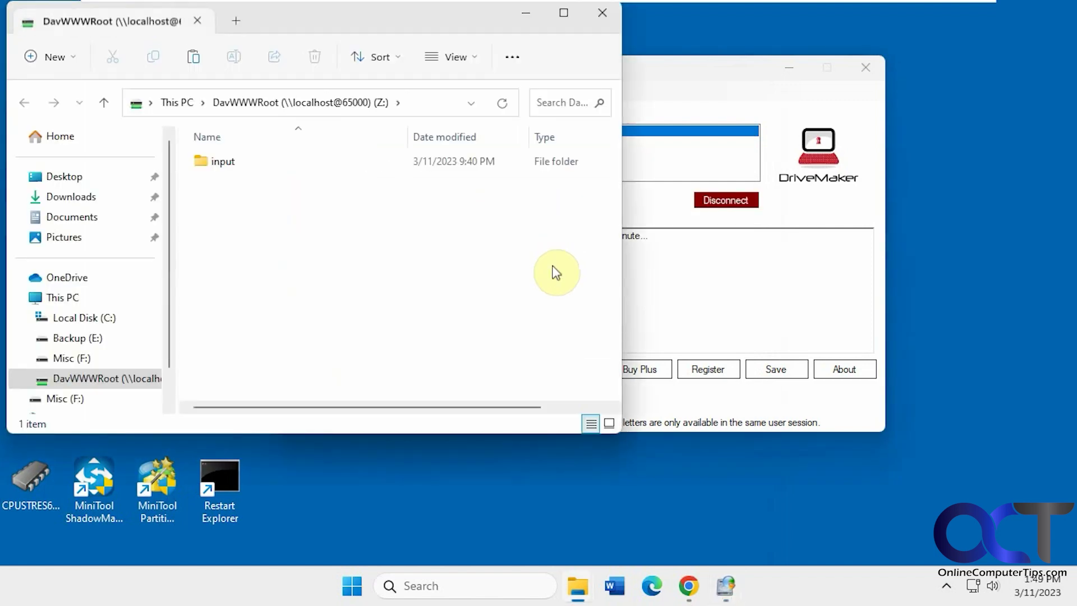
- Open the DavWWWRoot (Z:) drive from This PC to show its input folder
{"action": "left_click_drag", "start_coordinate": [362, 29], "coordinate": [619, 50]}
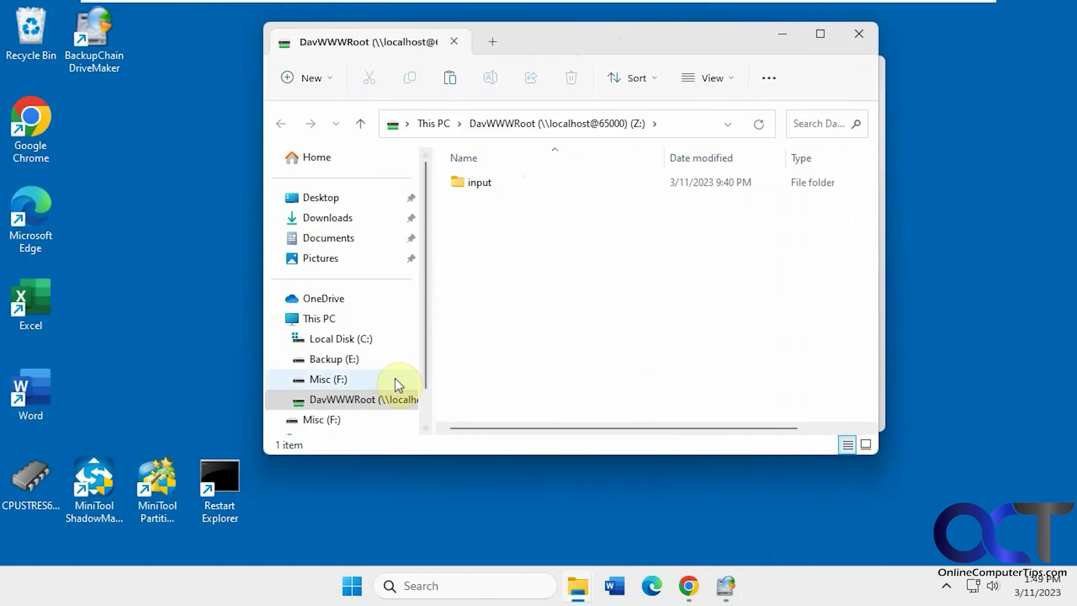
{"action": "left_click", "coordinate": [321, 319]}
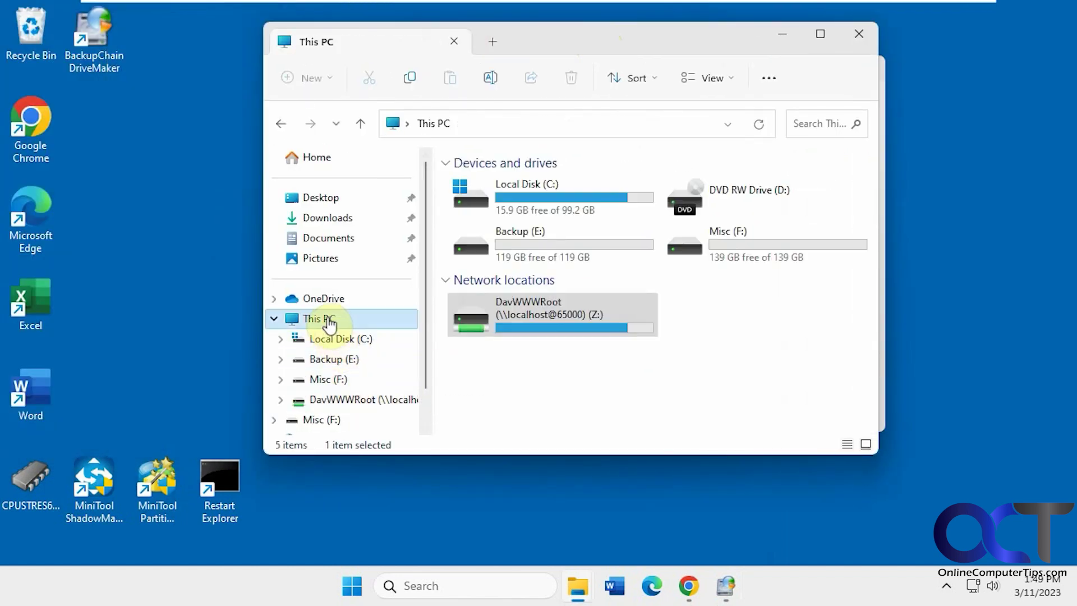
{"action": "double_click", "coordinate": [511, 317]}
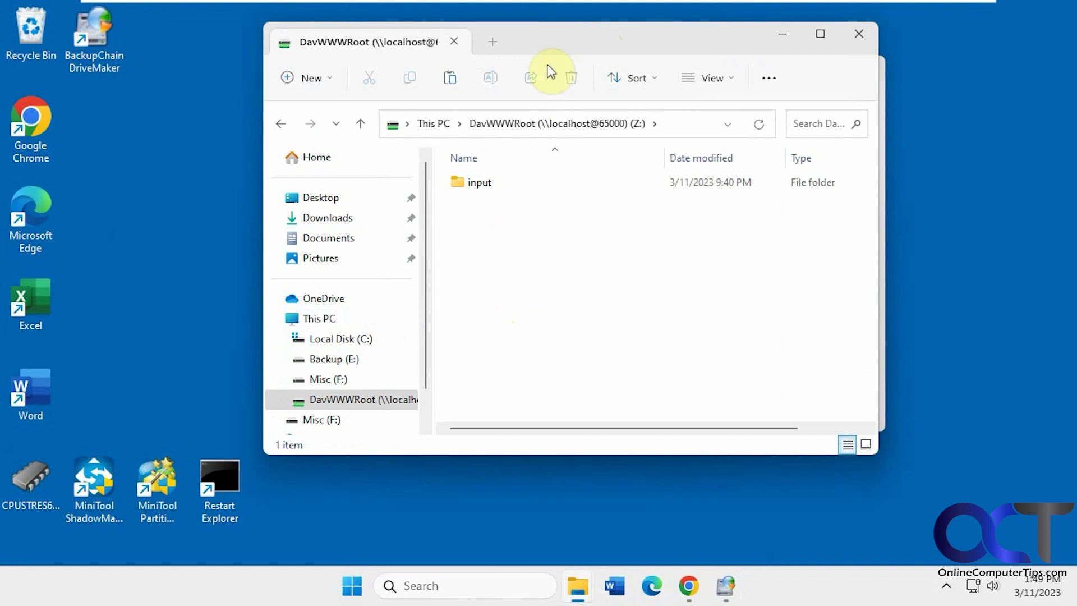
{"action": "left_click_drag", "start_coordinate": [547, 41], "coordinate": [718, 59]}
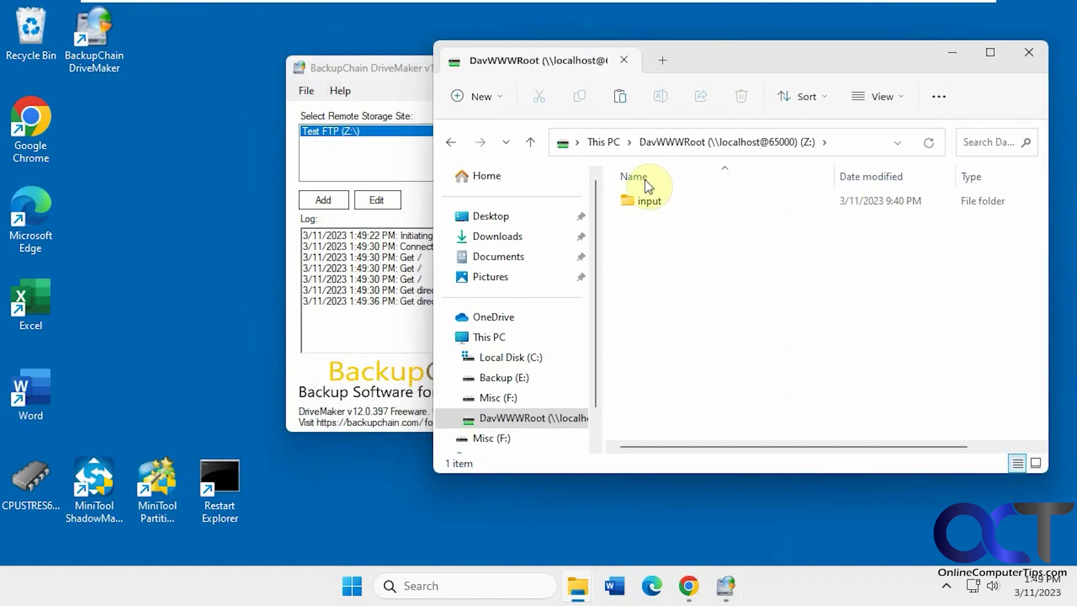
- Create a New folder on the Z: drive
{"action": "right_click", "coordinate": [679, 278]}
{"action": "mouse_move", "coordinate": [741, 377]}
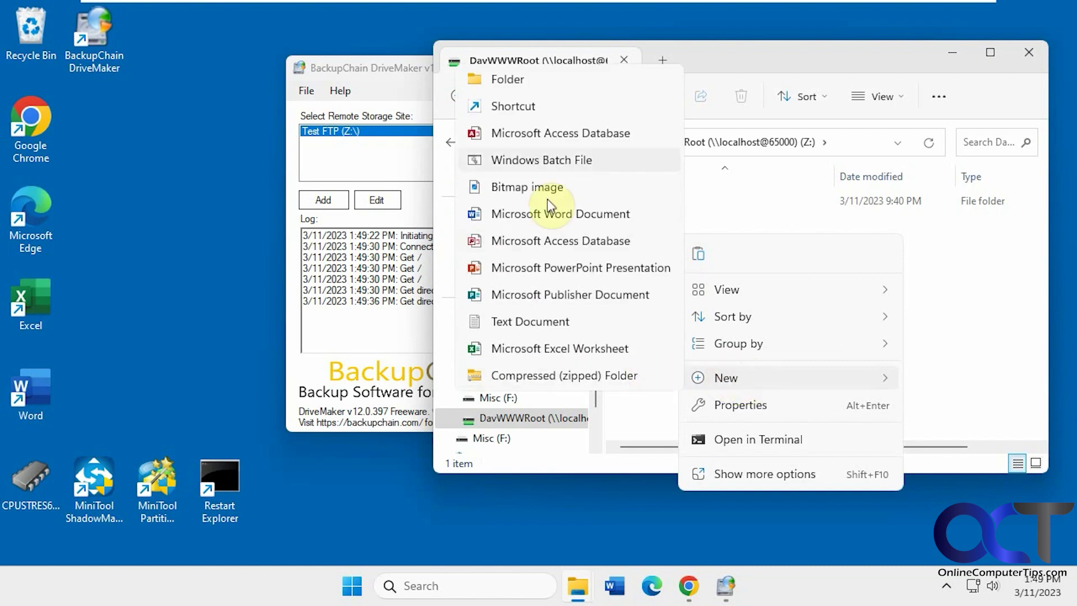
{"action": "left_click", "coordinate": [507, 79]}
{"action": "left_click", "coordinate": [723, 275]}
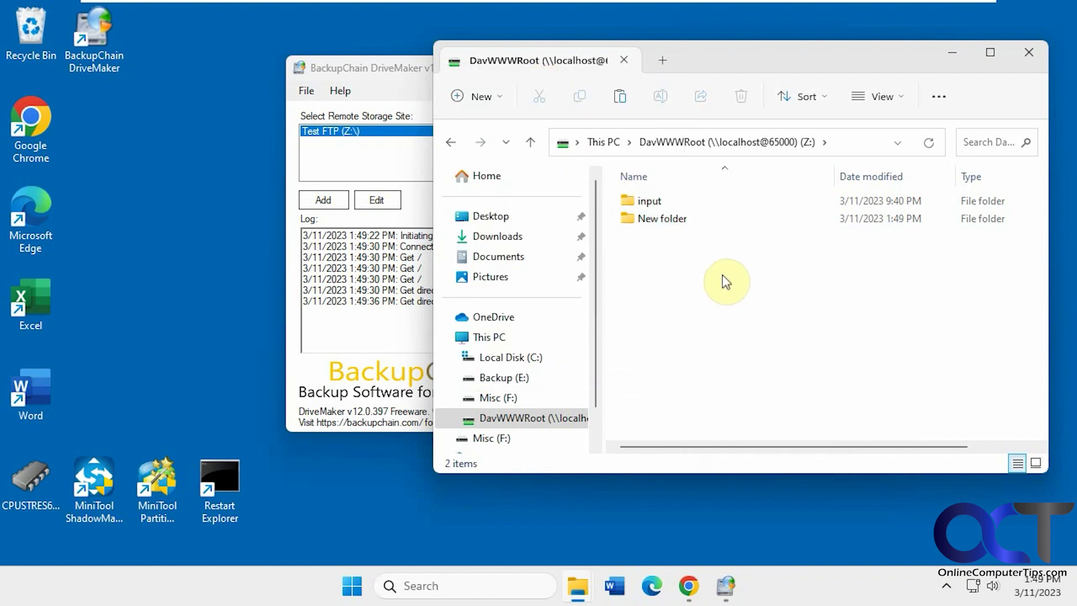
- Copy beach1.jpg from Pictures into New folder on Z:
{"action": "left_click", "coordinate": [584, 589]}
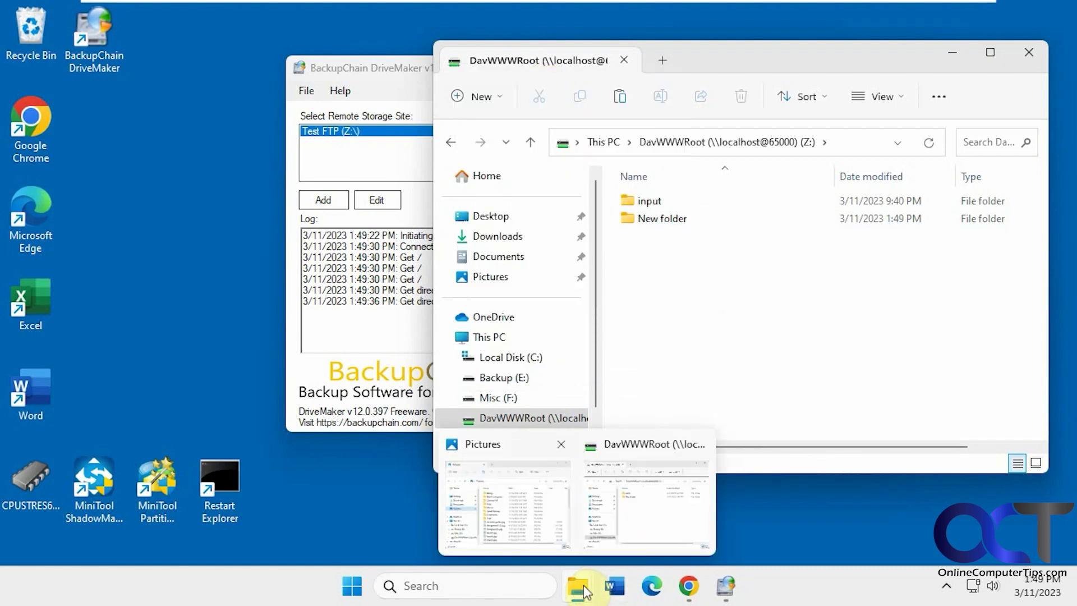
{"action": "left_click", "coordinate": [533, 510]}
{"action": "left_click_drag", "start_coordinate": [821, 109], "coordinate": [329, 117]}
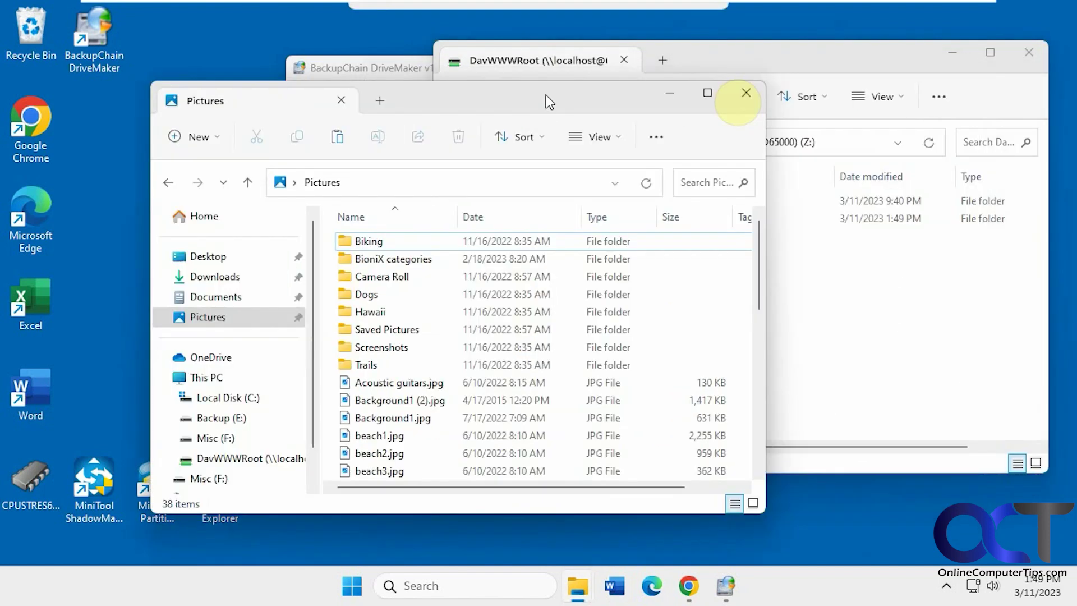
{"action": "double_click", "coordinate": [640, 207]}
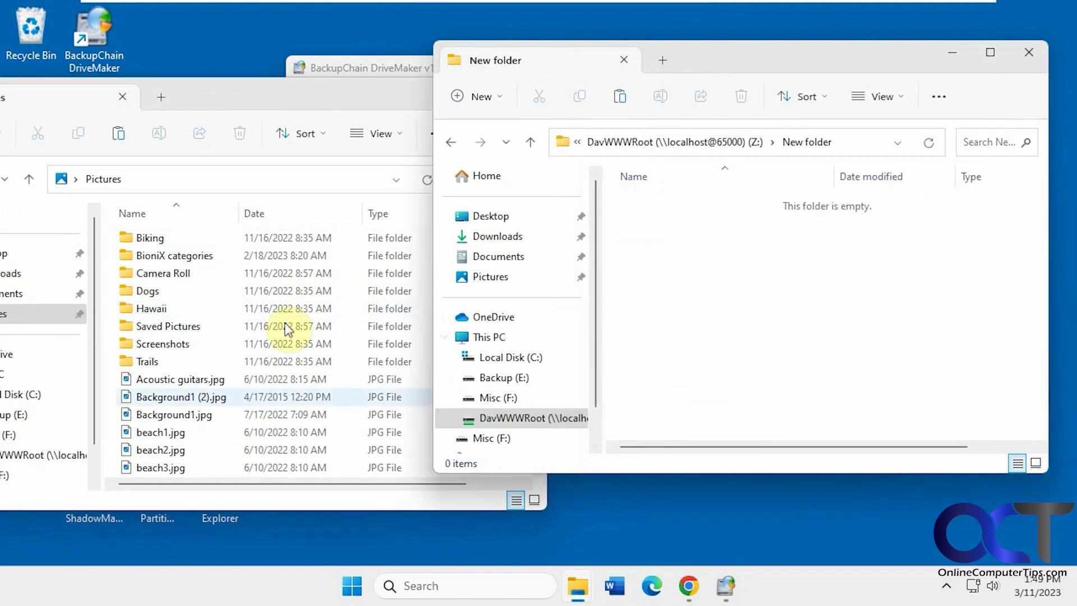
{"action": "left_click_drag", "start_coordinate": [160, 432], "coordinate": [759, 333]}
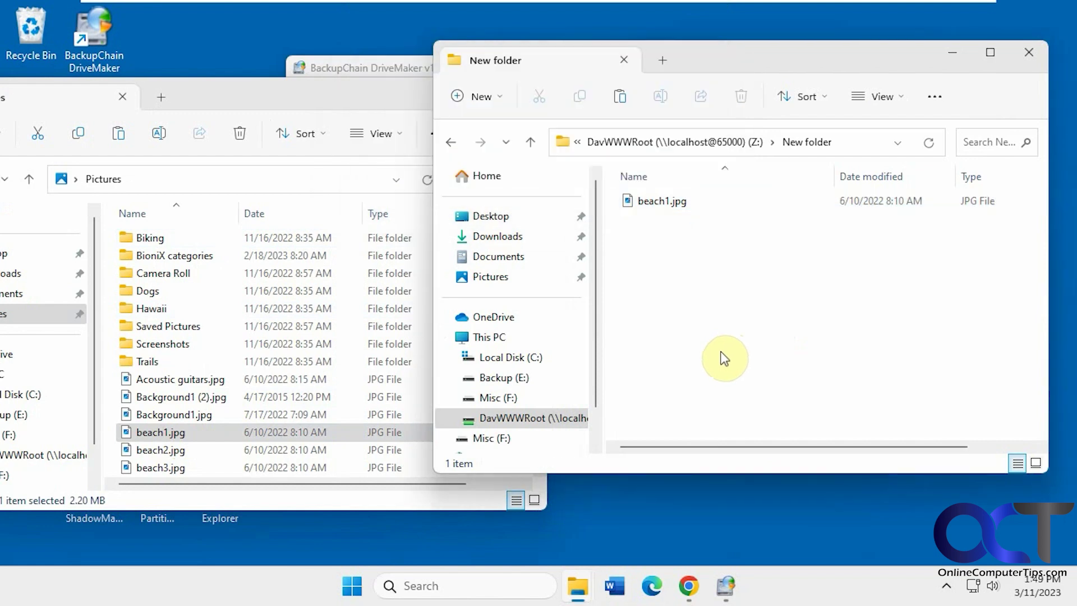
- Permanently delete the copied beach1.jpg from New folder
{"action": "right_click", "coordinate": [666, 201]}
{"action": "key", "text": "Escape"}
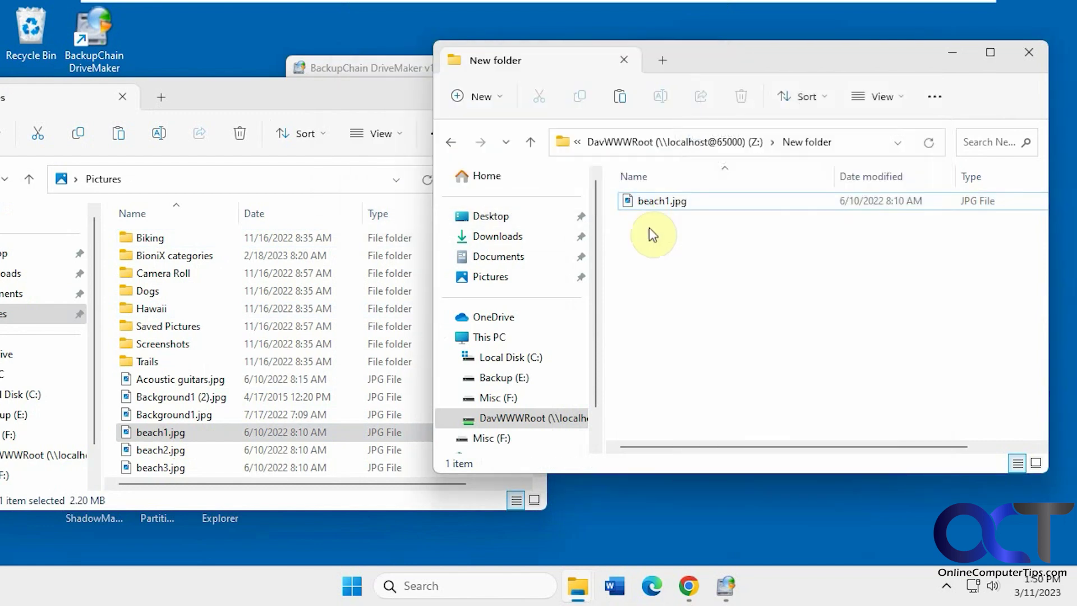
{"action": "left_click", "coordinate": [653, 201]}
{"action": "key", "text": "Delete"}
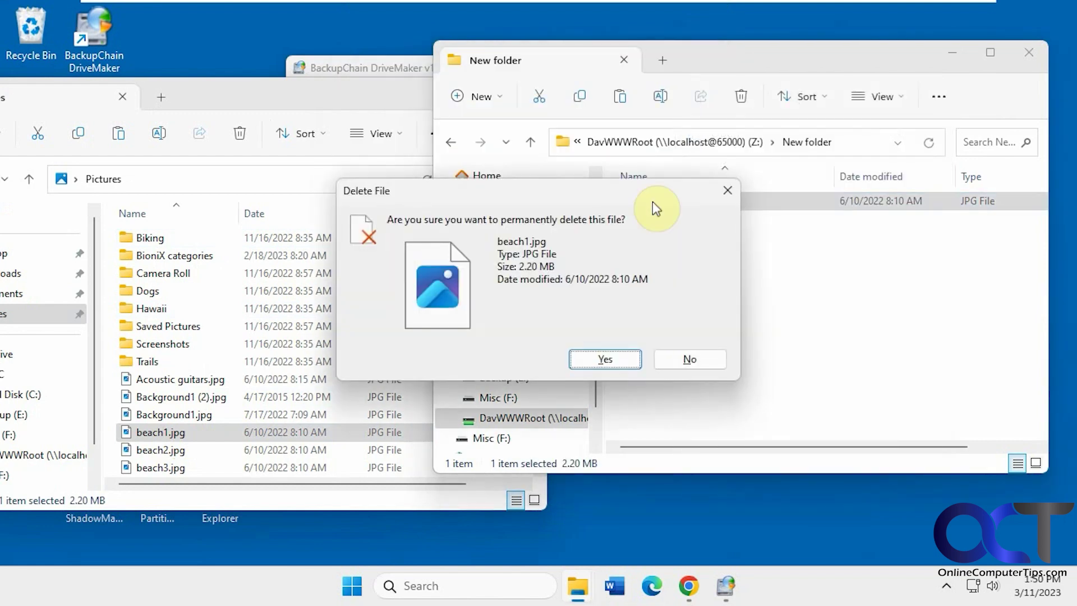
{"action": "left_click", "coordinate": [595, 361]}
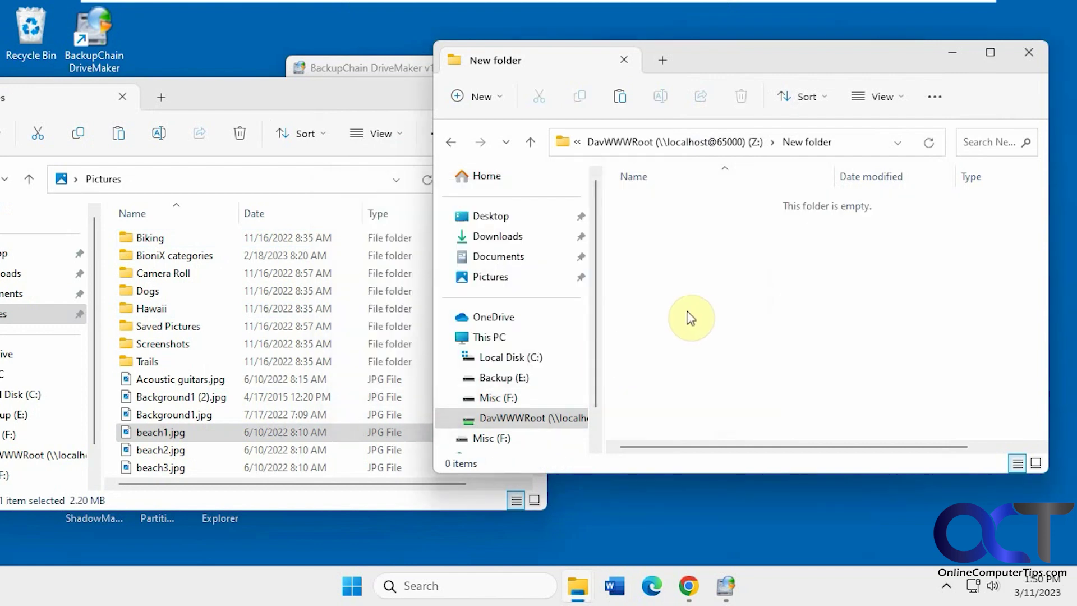
{"action": "left_click", "coordinate": [960, 56]}
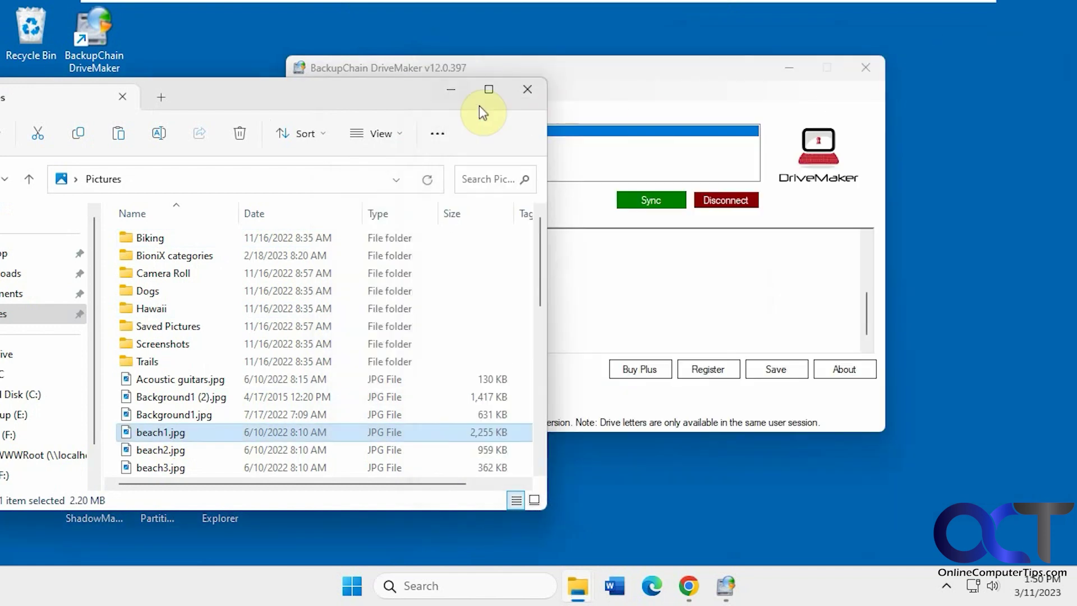
- Minimize the Pictures window to bring DriveMaker back into view
{"action": "left_click", "coordinate": [450, 91]}
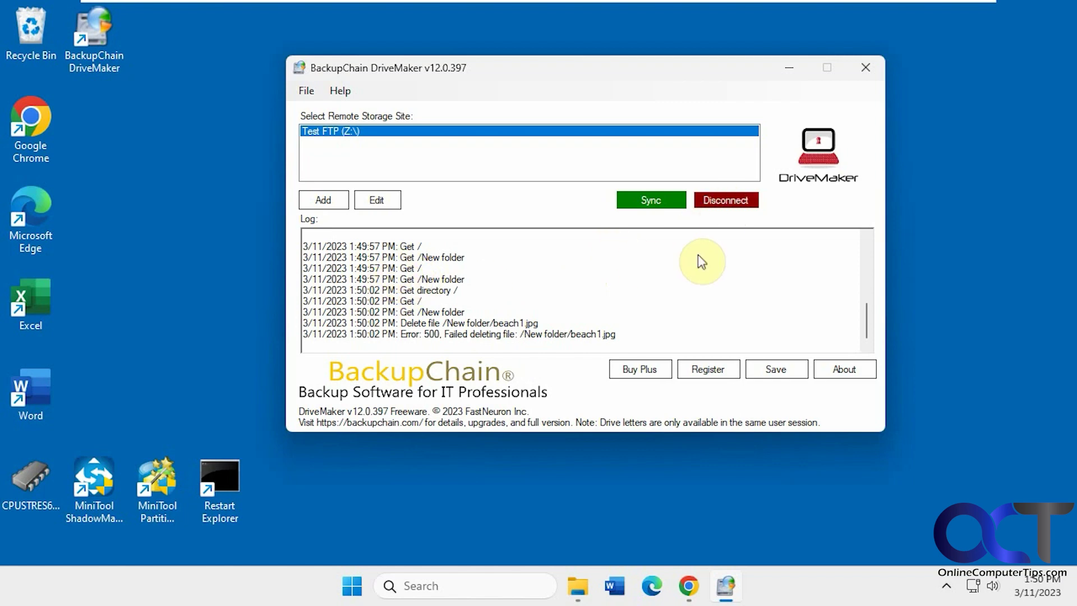
- Confirm drive Z: is unavailable from This PC, dismiss the error, and close Explorer
{"action": "left_click", "coordinate": [579, 586]}
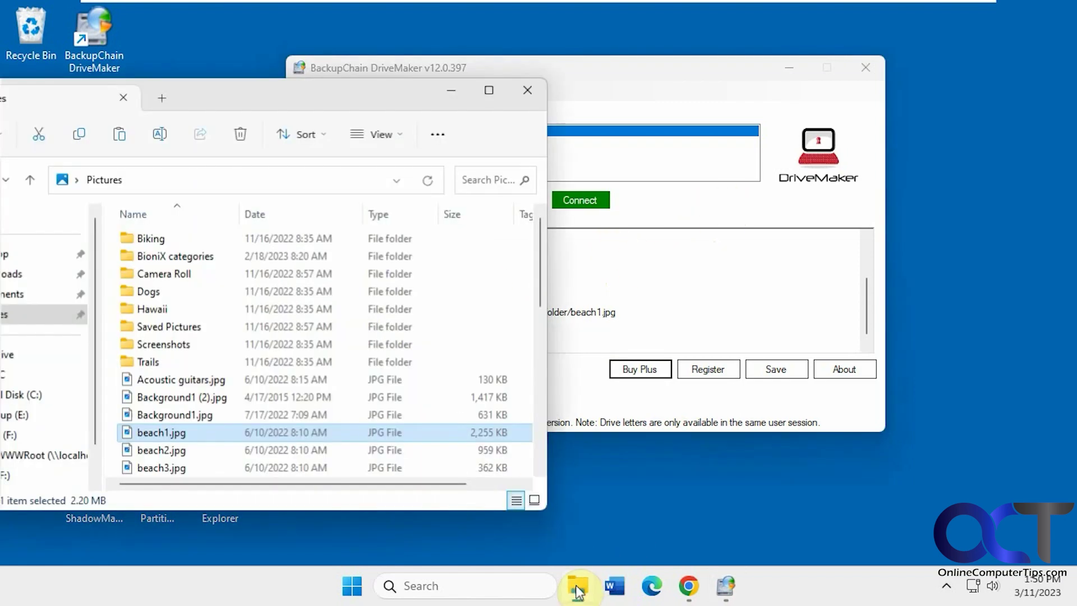
{"action": "left_click_drag", "start_coordinate": [293, 113], "coordinate": [547, 109]}
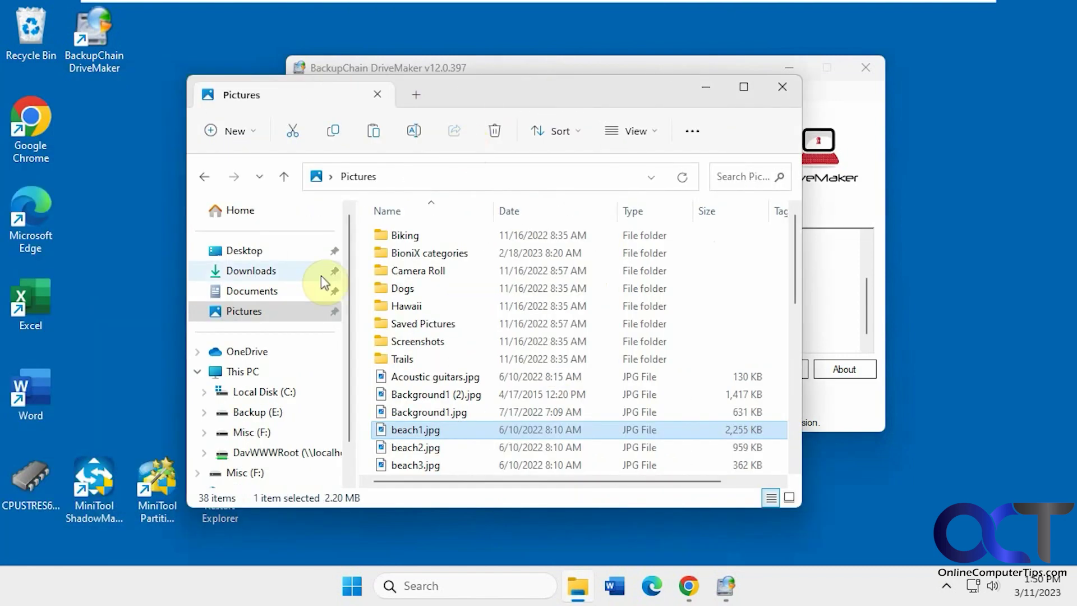
{"action": "left_click", "coordinate": [243, 372]}
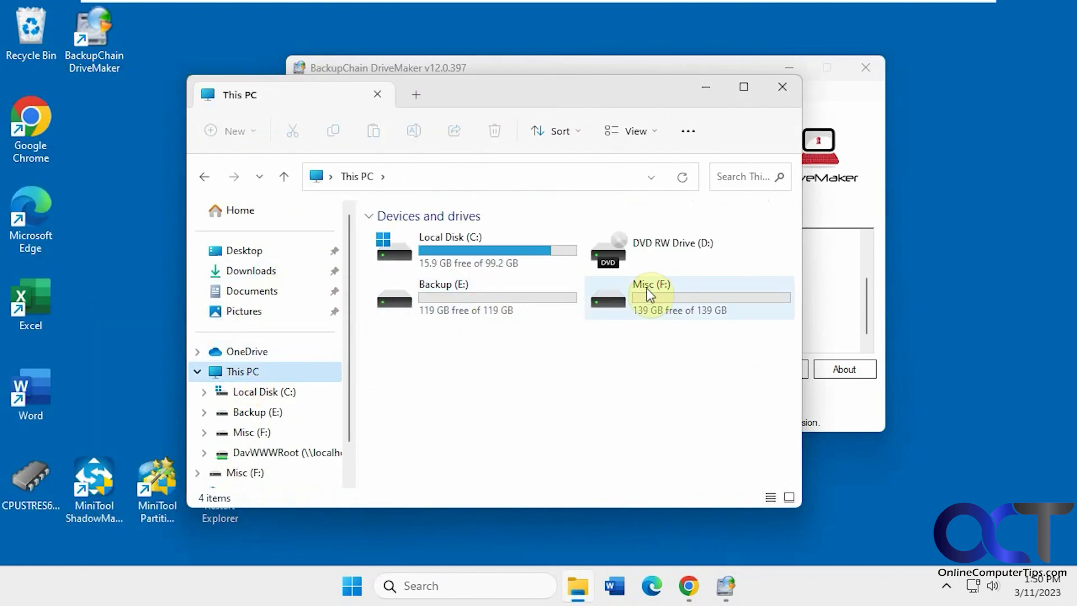
{"action": "left_click", "coordinate": [268, 452]}
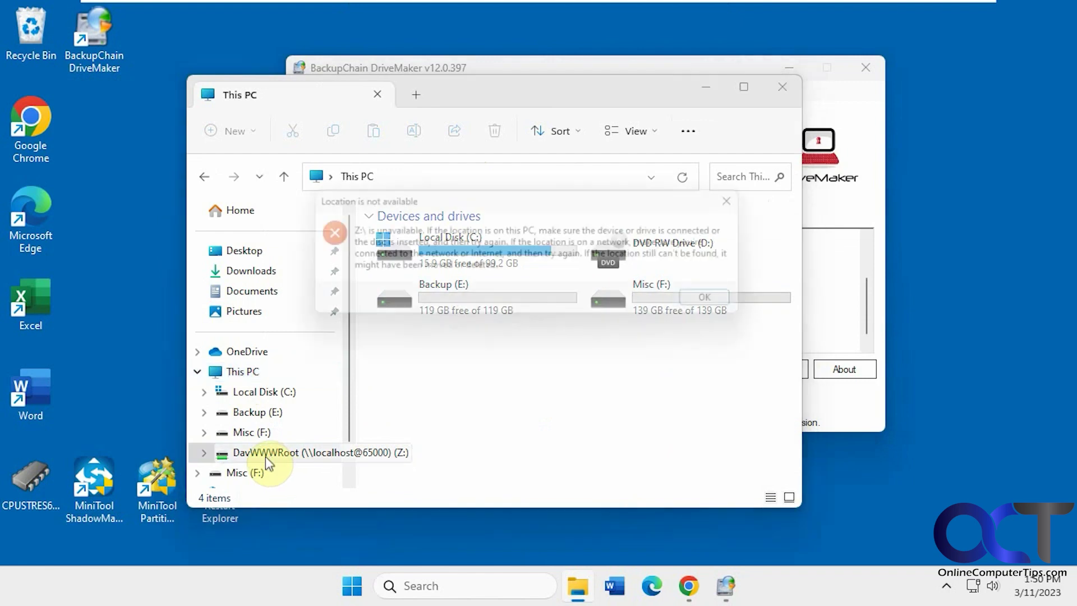
{"action": "left_click", "coordinate": [731, 308]}
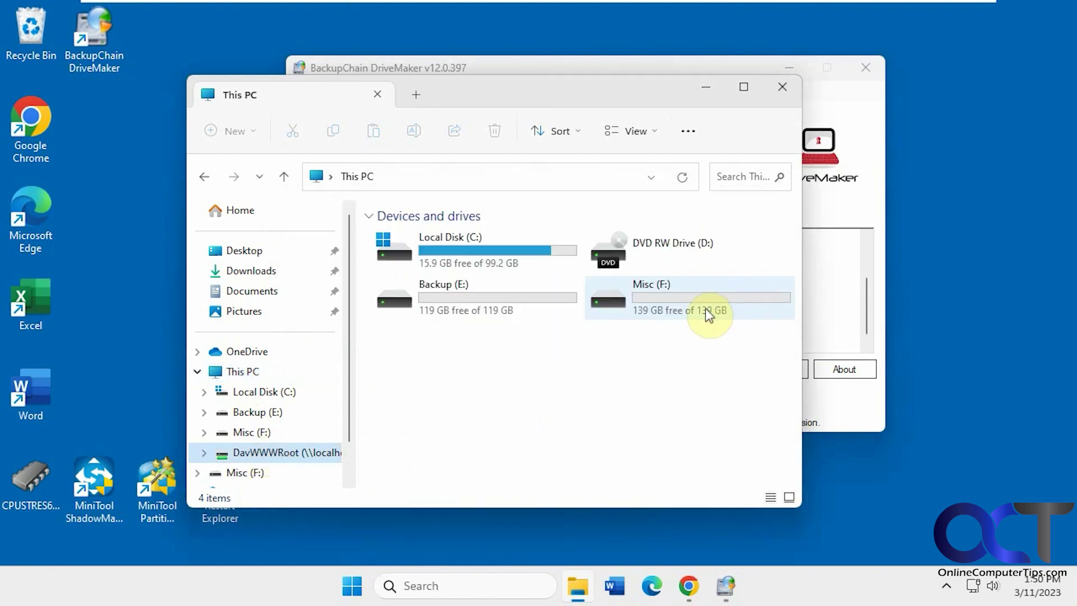
{"action": "left_click", "coordinate": [707, 87]}
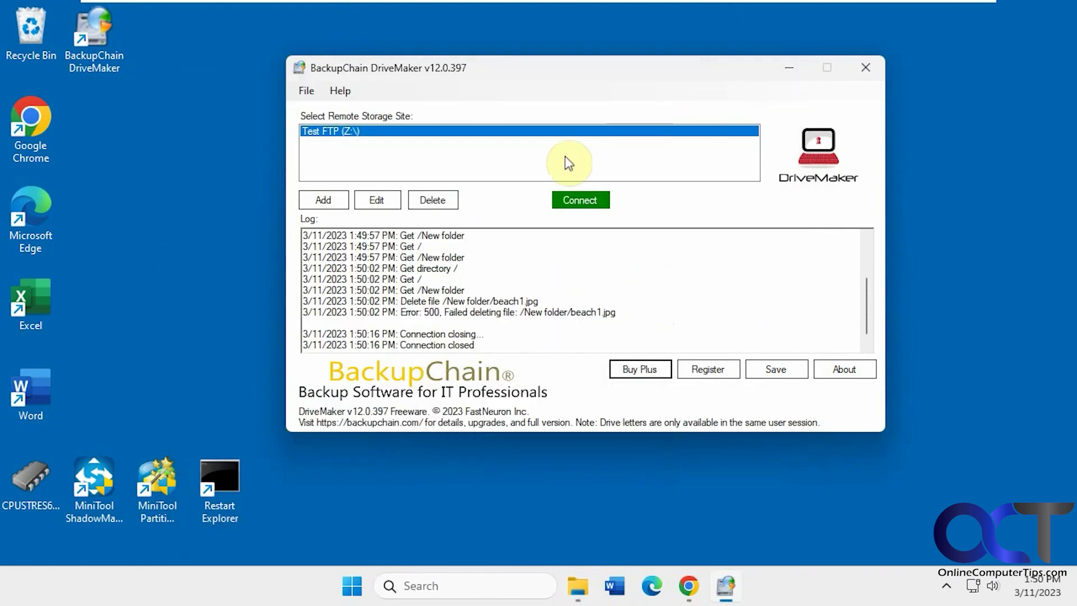